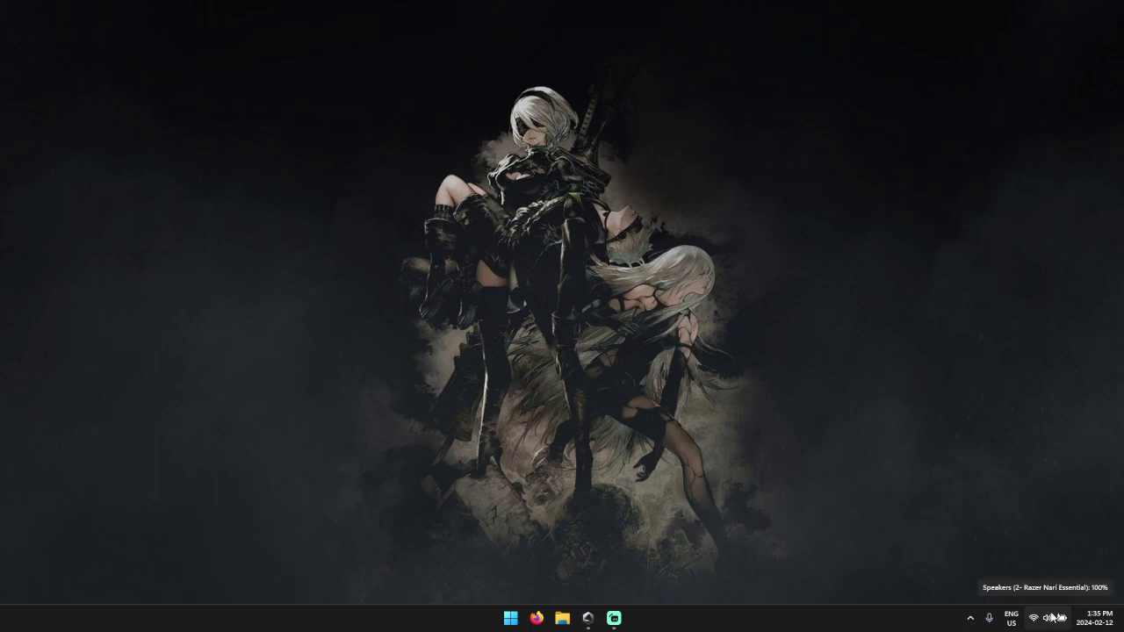
Step: Check the Manual Mode power limits in Command Center and open AMD Software in a maximized window
key(F16)
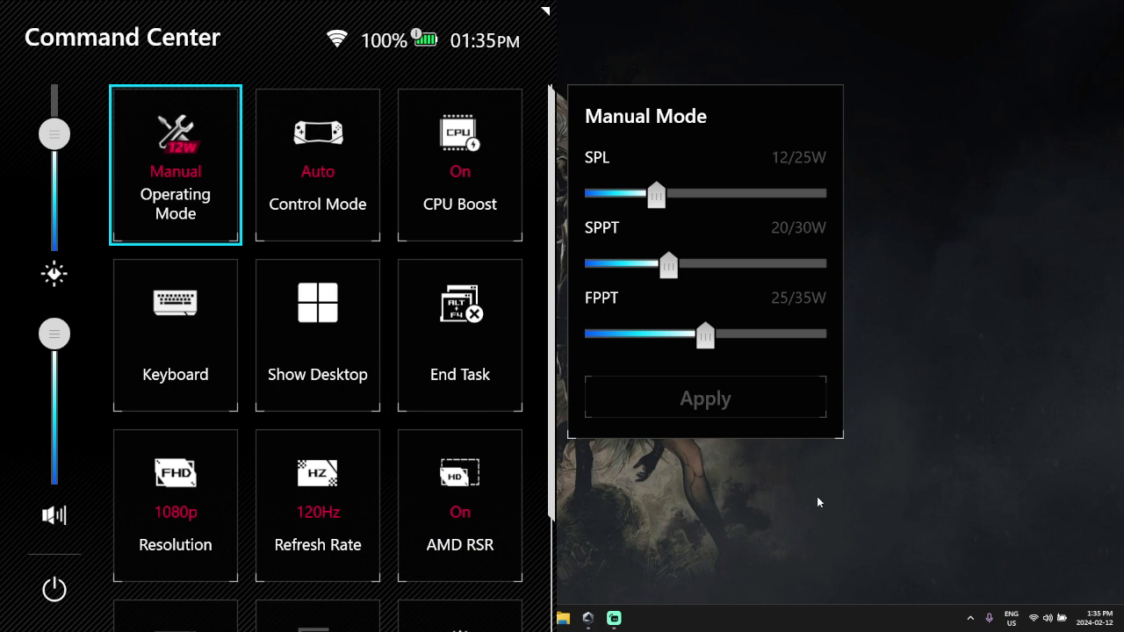
click(905, 524)
click(970, 618)
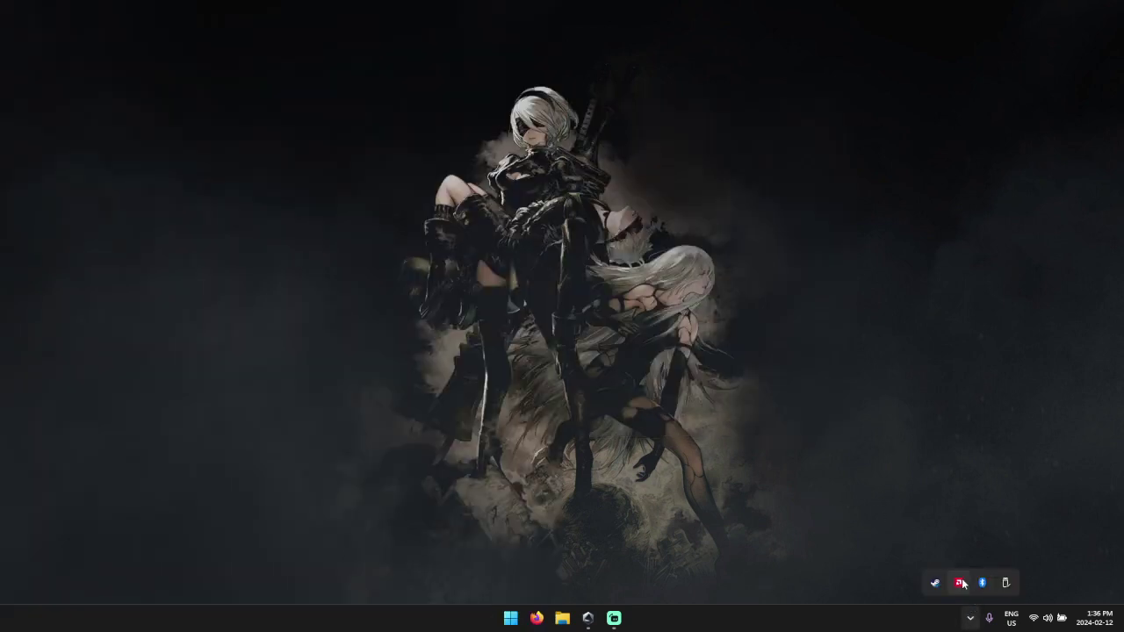
click(960, 582)
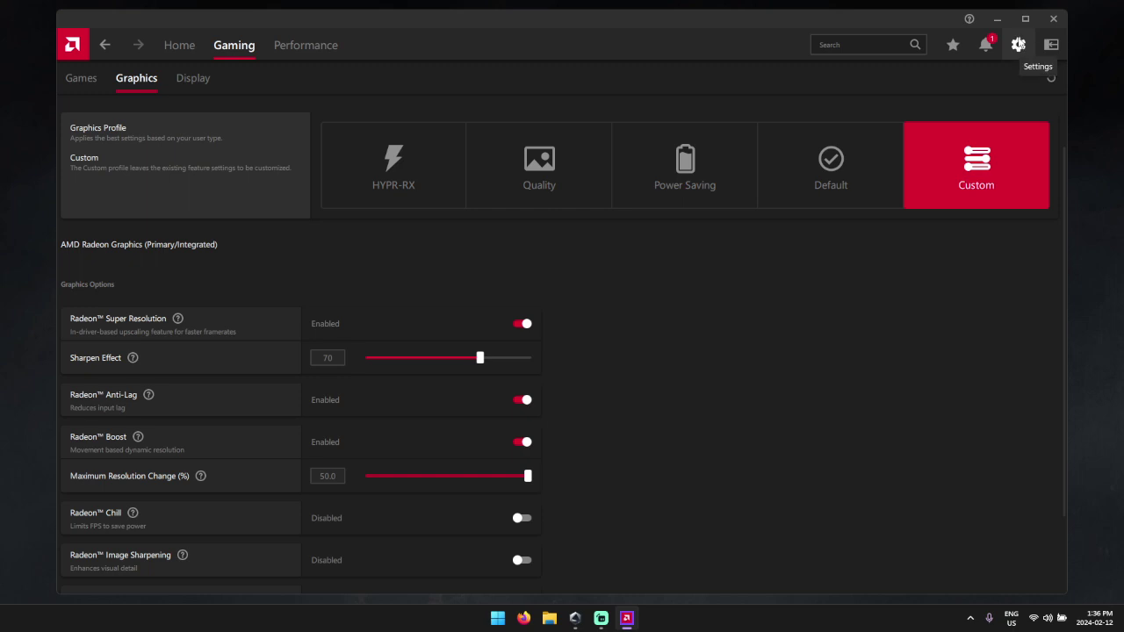
key(F16)
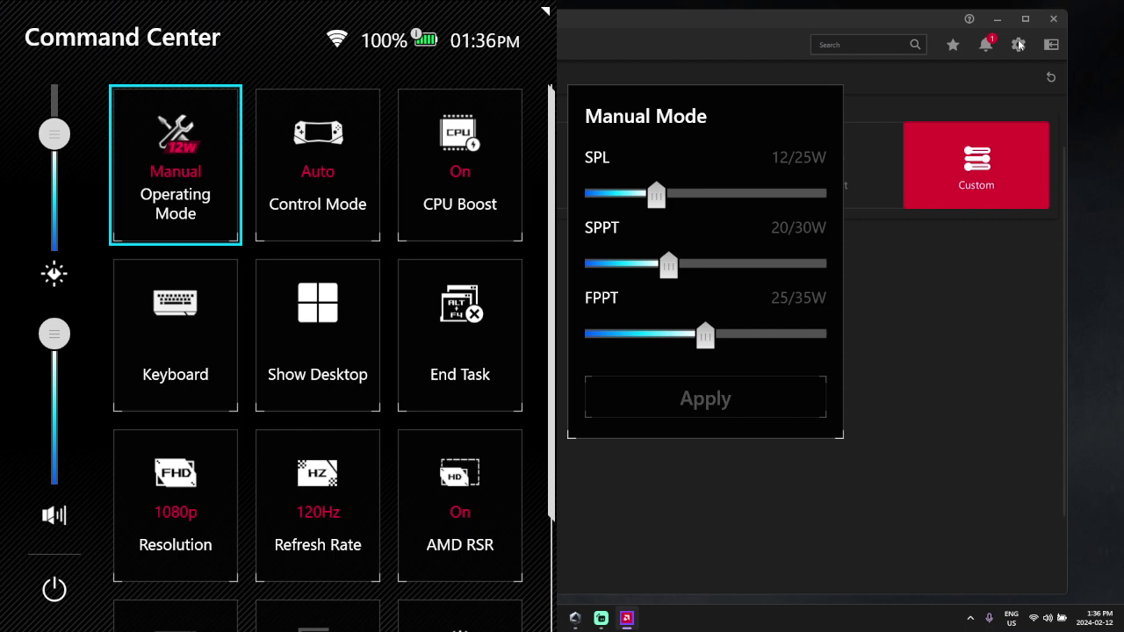
key(F16)
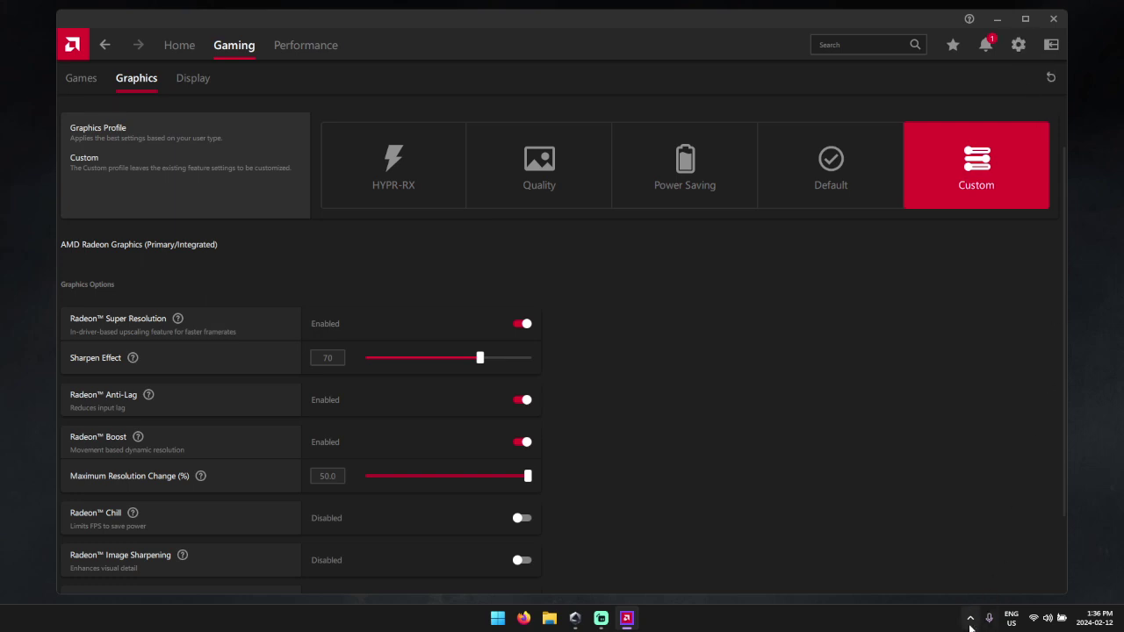
drag(366, 38, 370, 4)
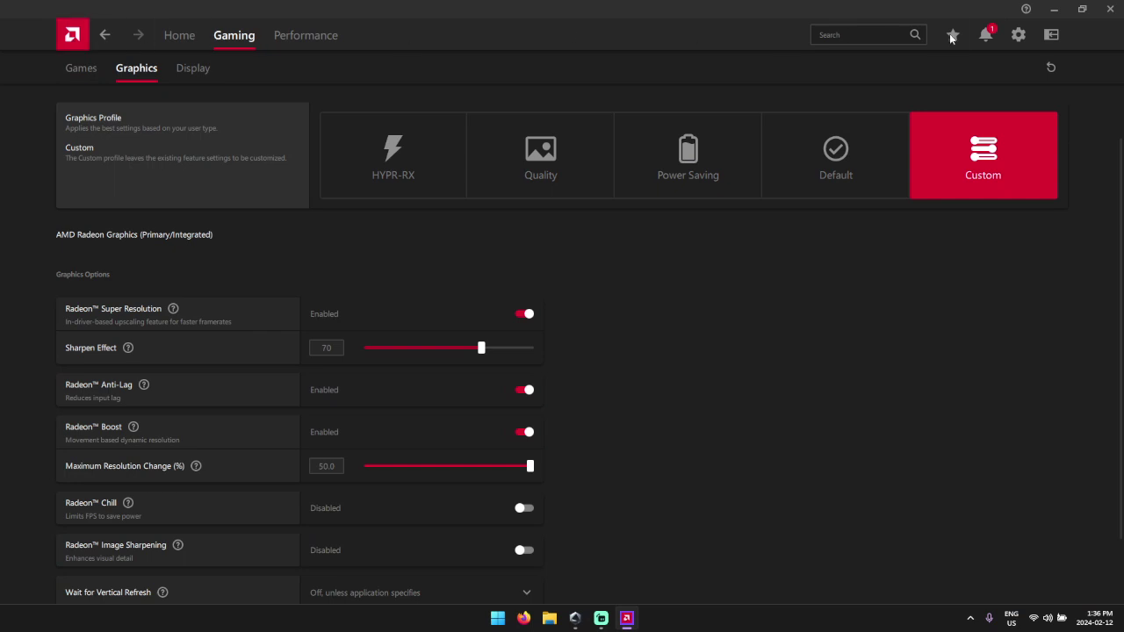
Step: Examine the general preferences of AMD Software, including the In-Game Overlay setting
click(1018, 36)
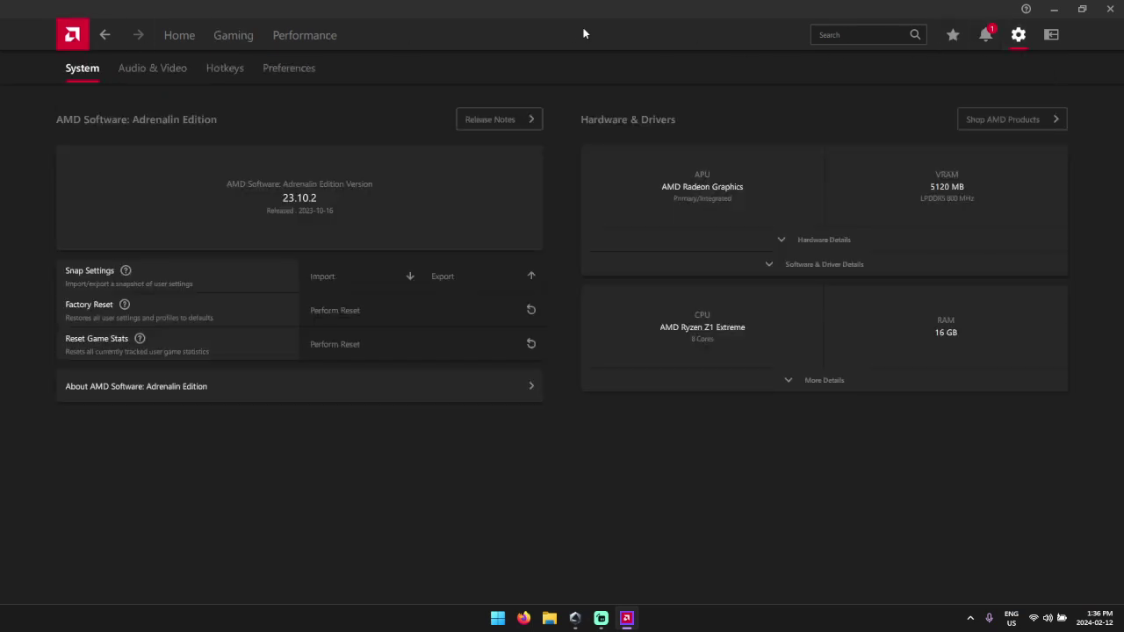
click(283, 70)
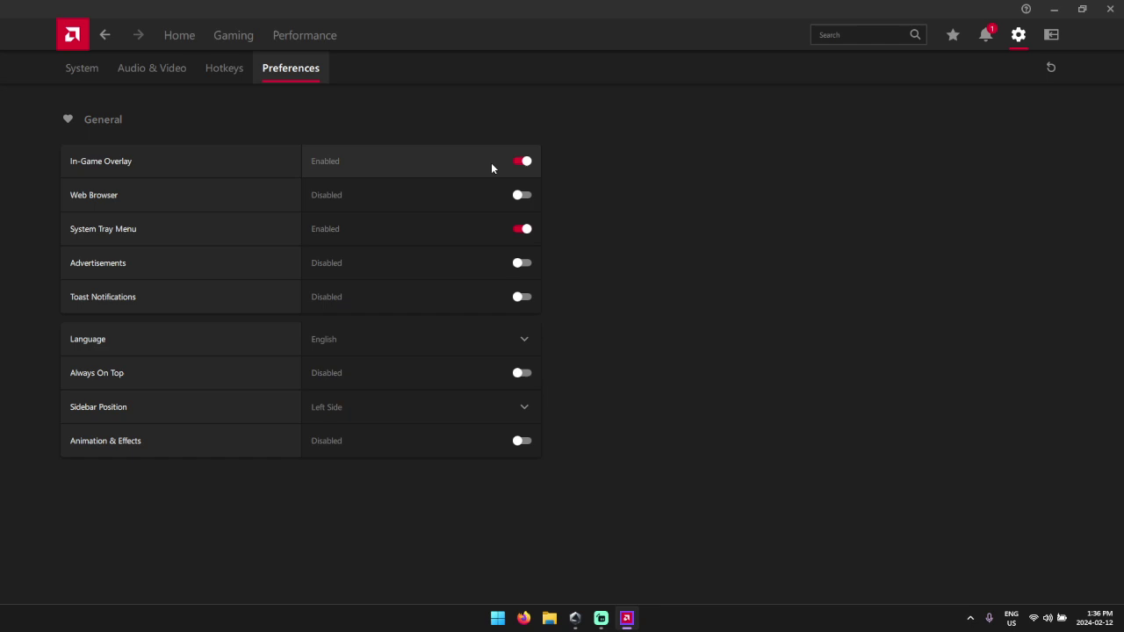
Step: Try the performance metrics overlay by enabling it and turning it off again
click(306, 40)
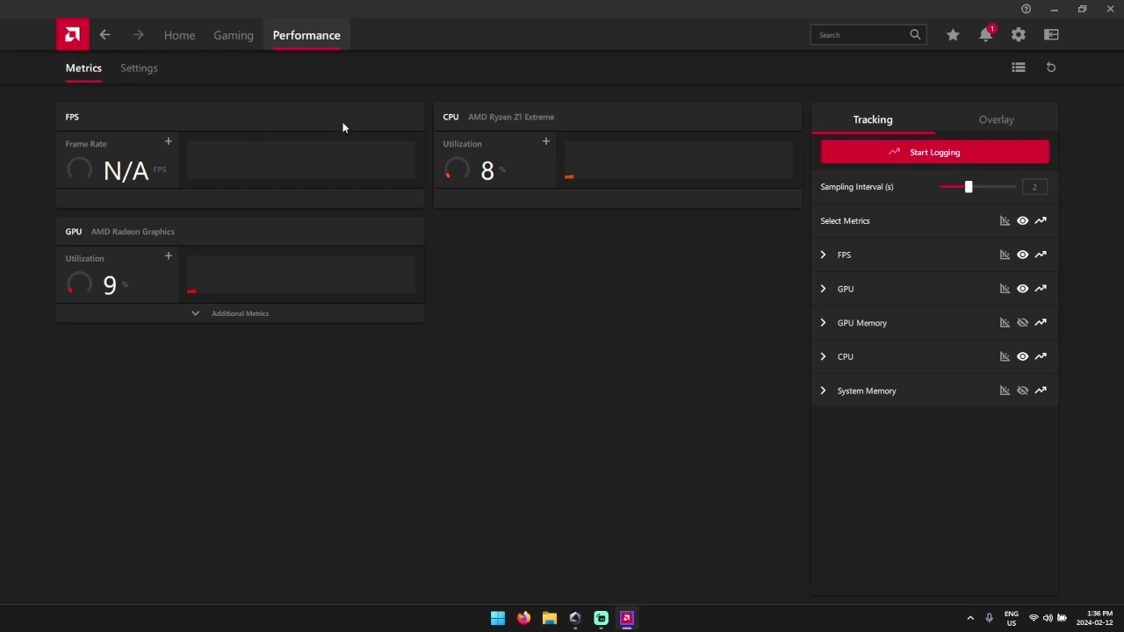
click(1034, 130)
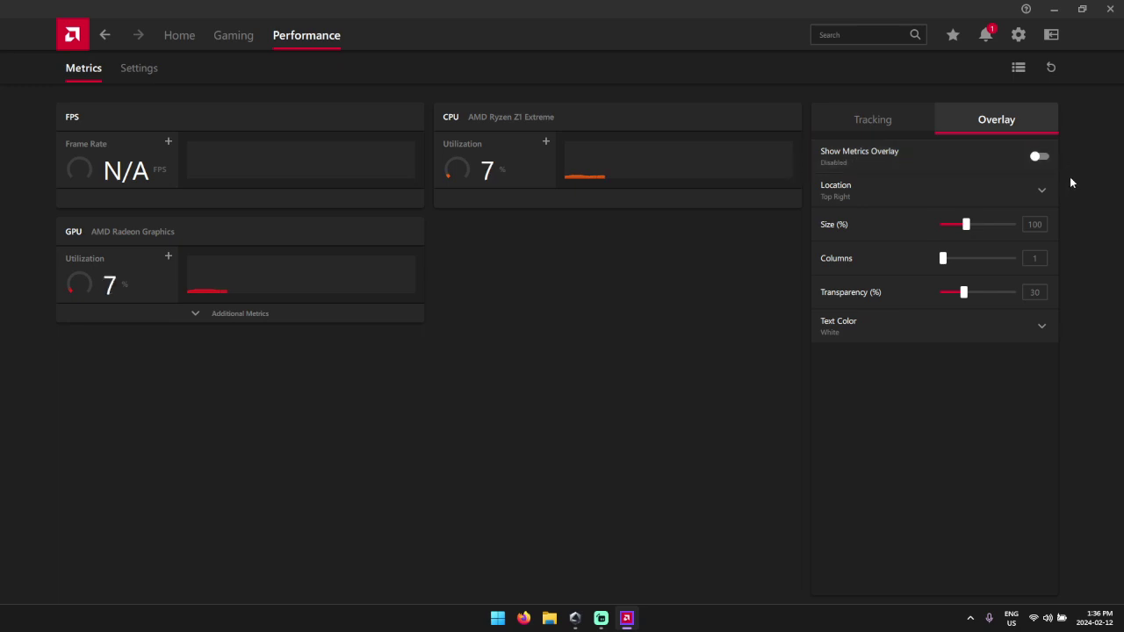
click(1042, 157)
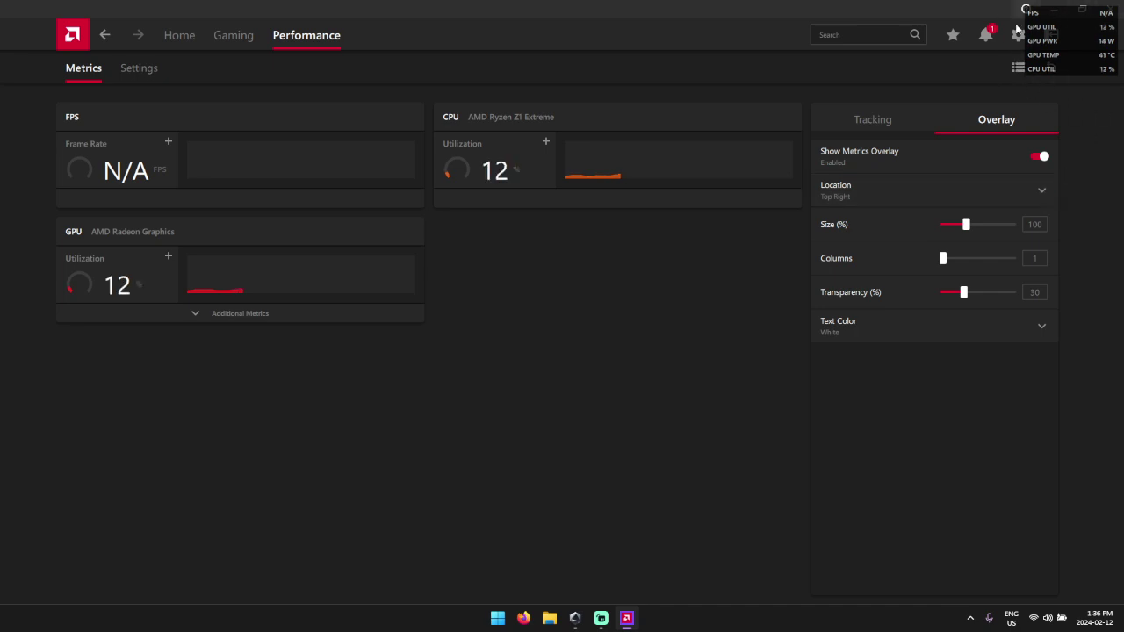
click(1040, 157)
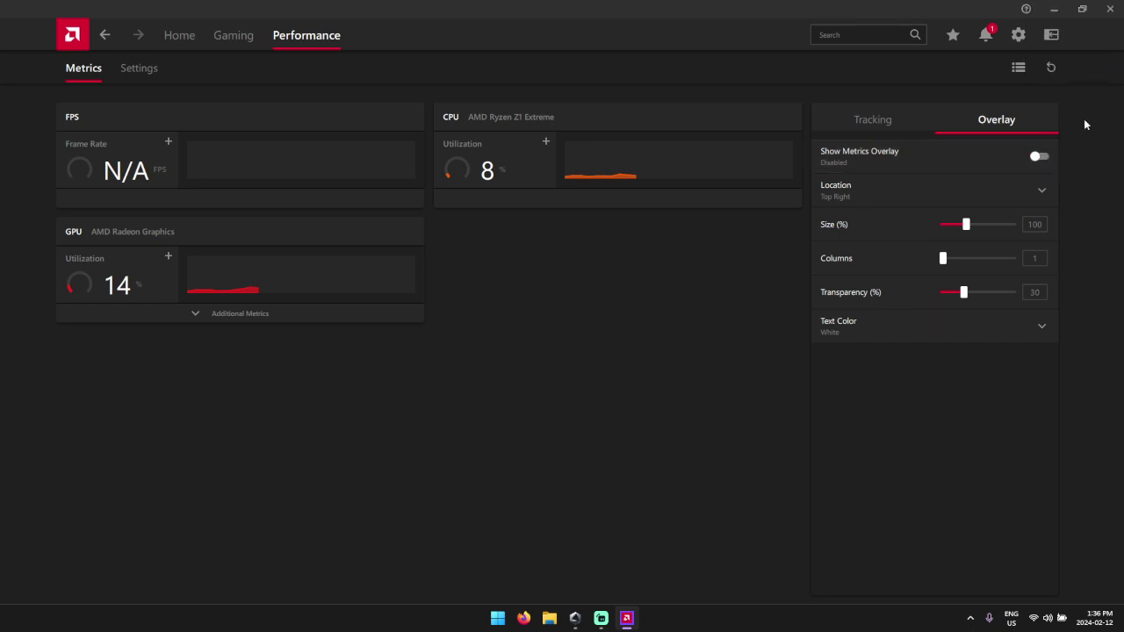
Step: Review the global graphics options against the Command Center settings and close AMD Software
click(232, 36)
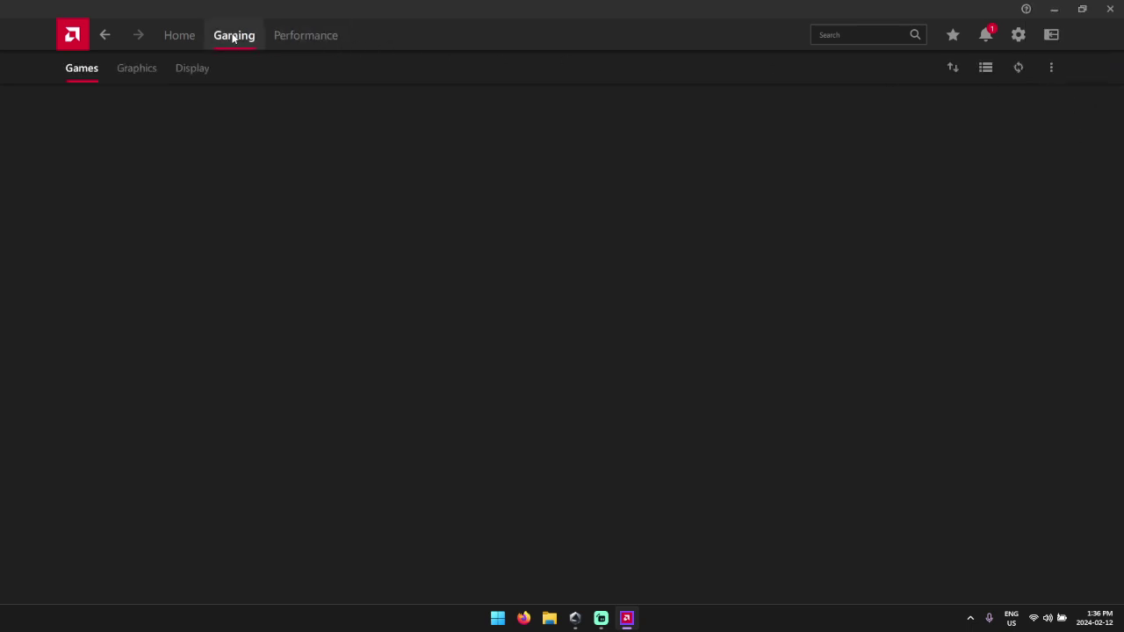
click(141, 69)
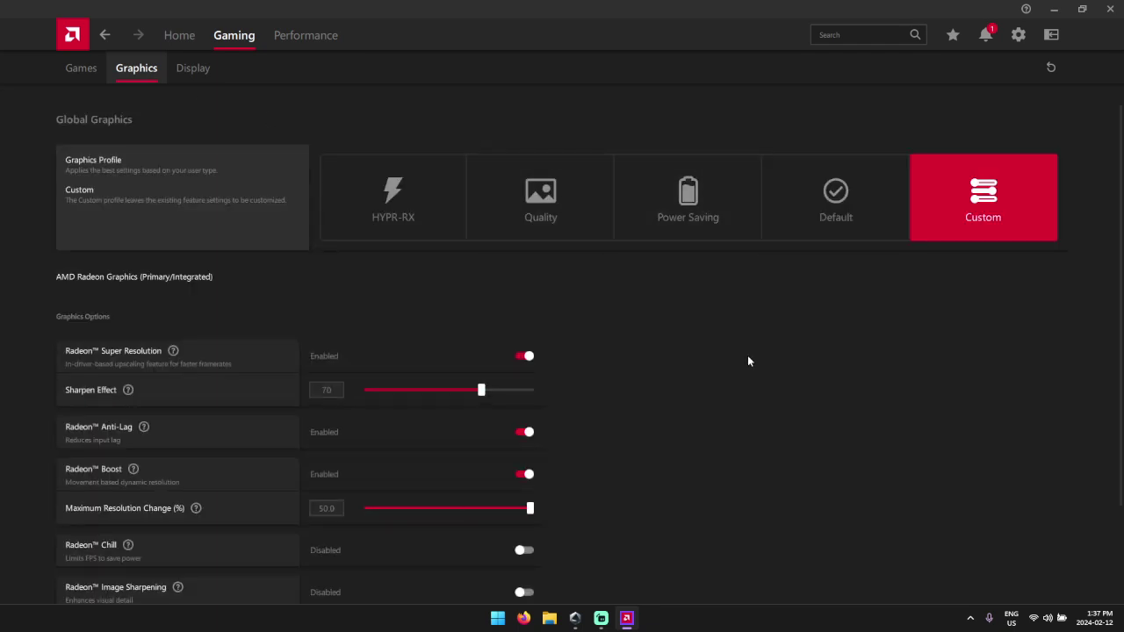
key(F16)
key(Return)
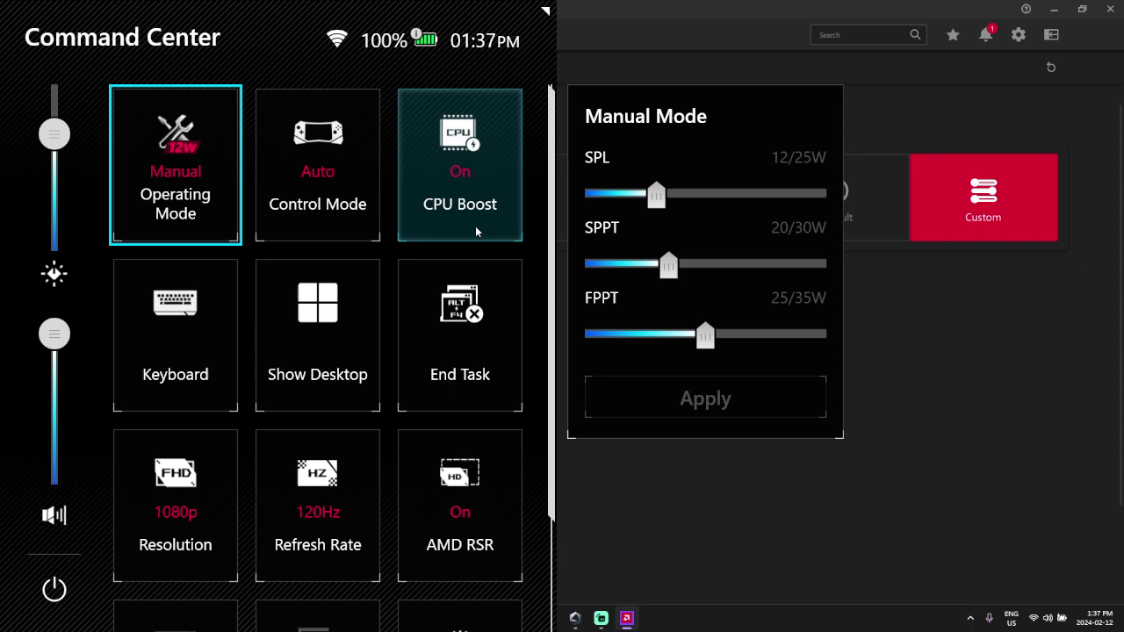
click(836, 499)
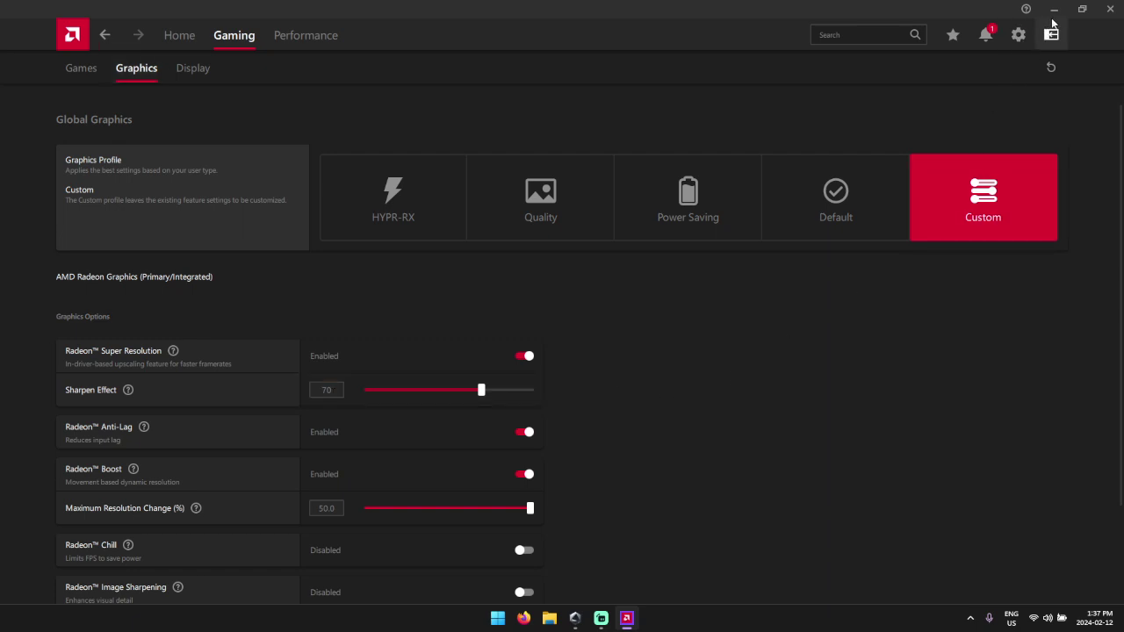
click(1115, 8)
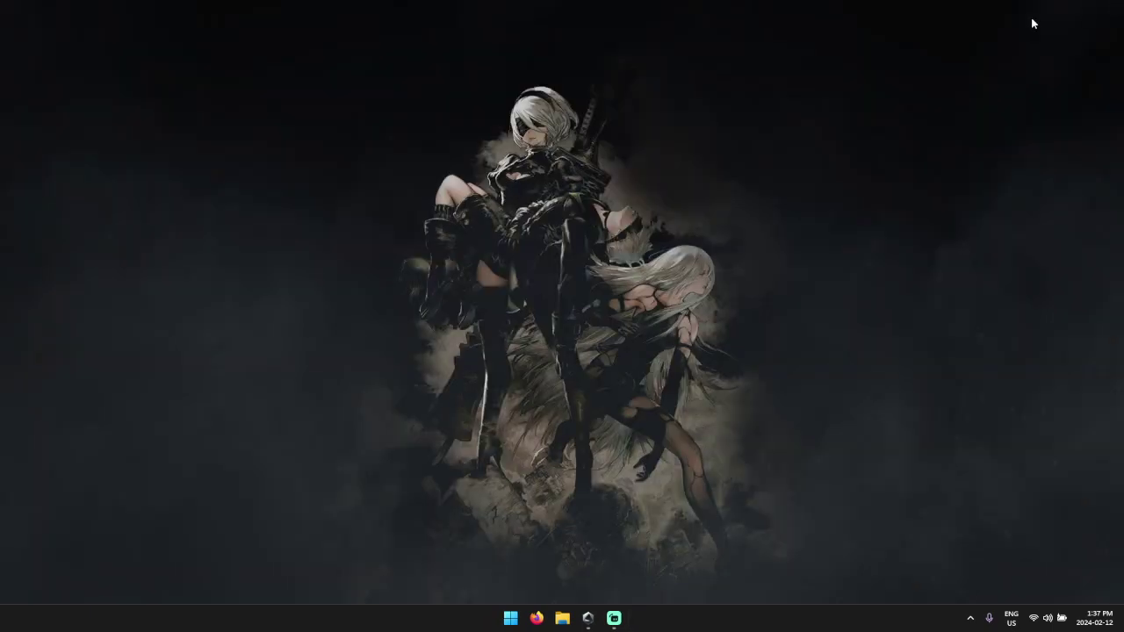
Step: Open the Armoury Crate game library and launch Lies of P up to its main menu
click(587, 618)
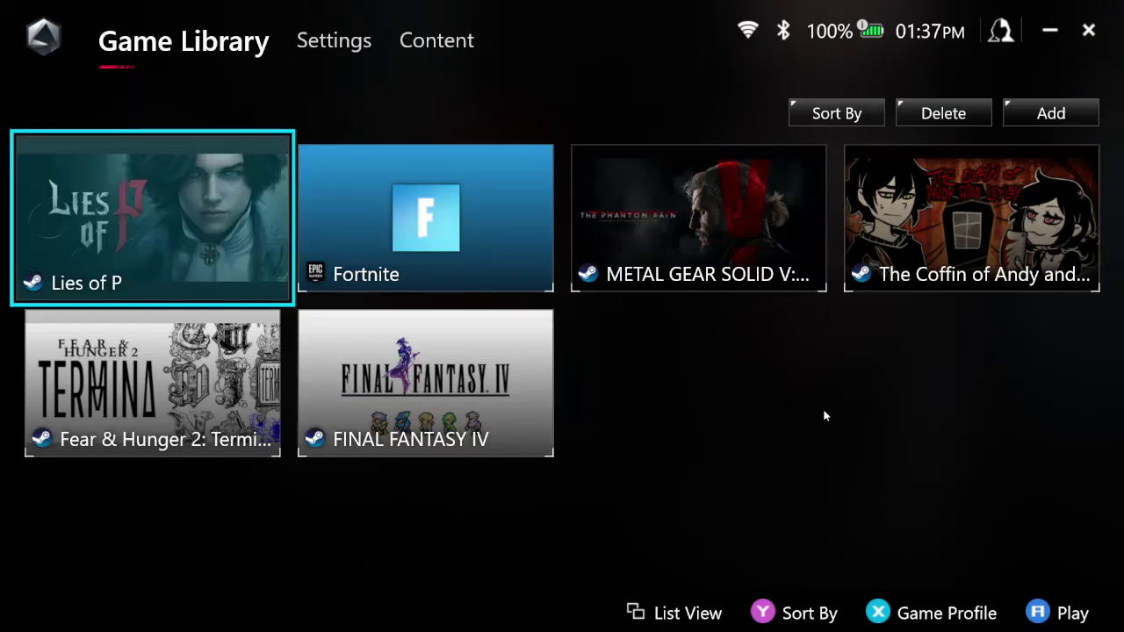
click(246, 243)
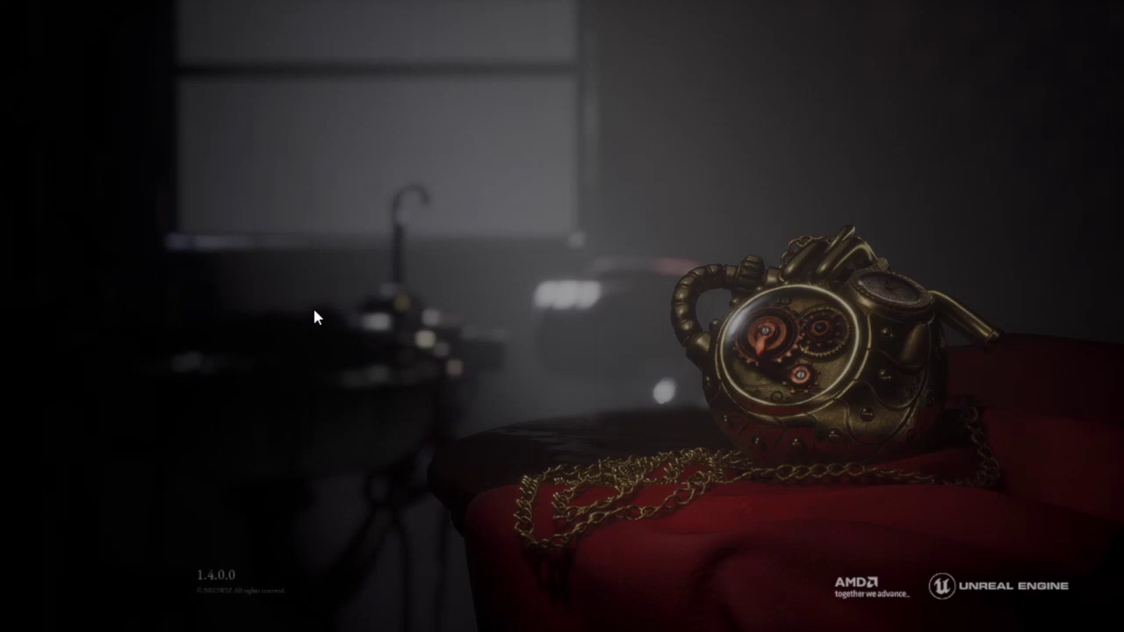
click(191, 356)
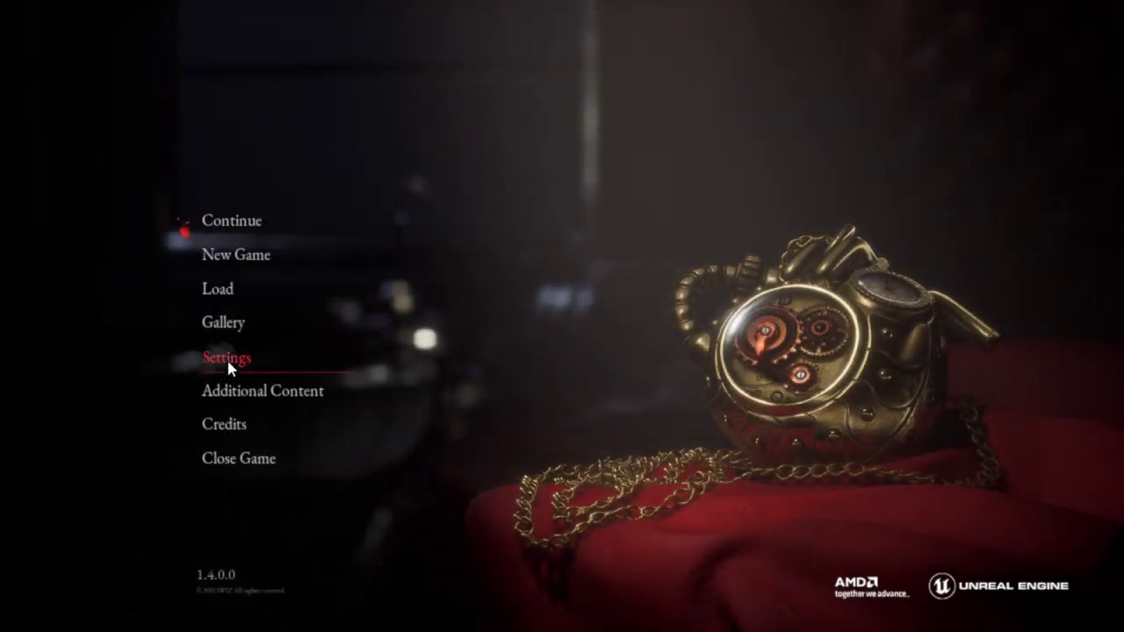
Step: Examine the screen mode and resolution options in the game's graphics settings, keeping Maximum Screen and 1280 x 720, and close the settings
click(227, 357)
click(335, 46)
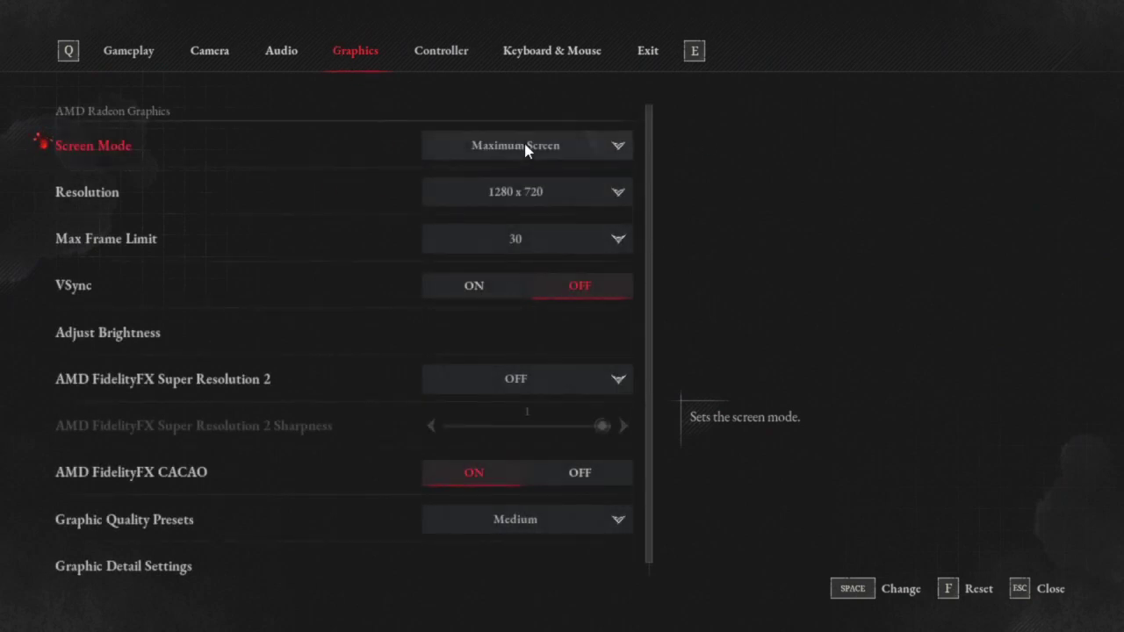
click(486, 141)
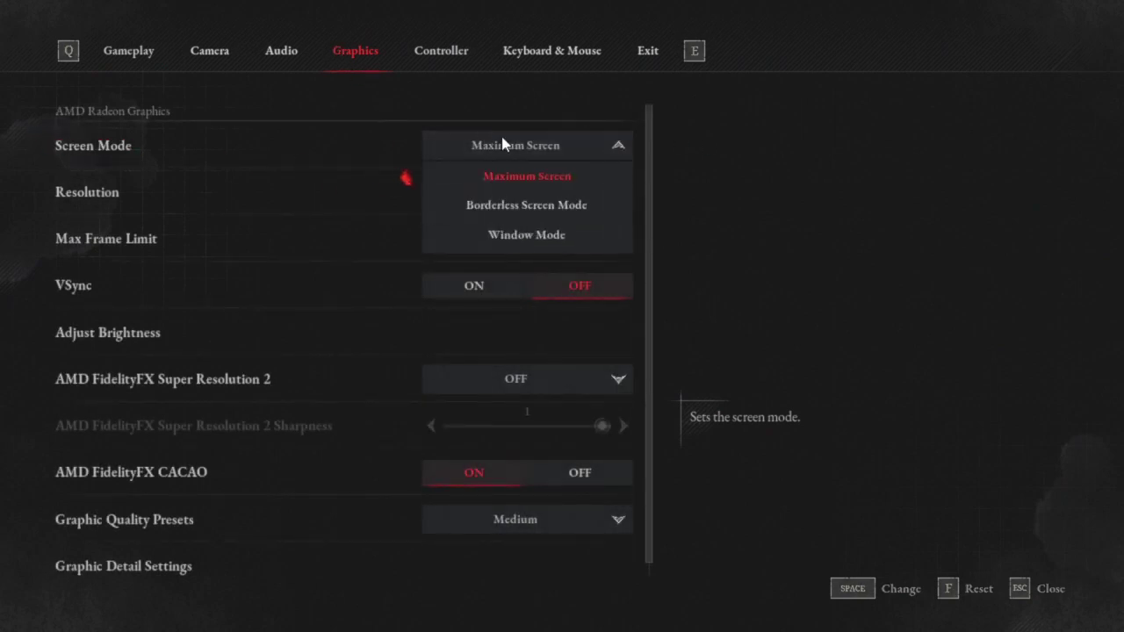
click(569, 176)
click(493, 190)
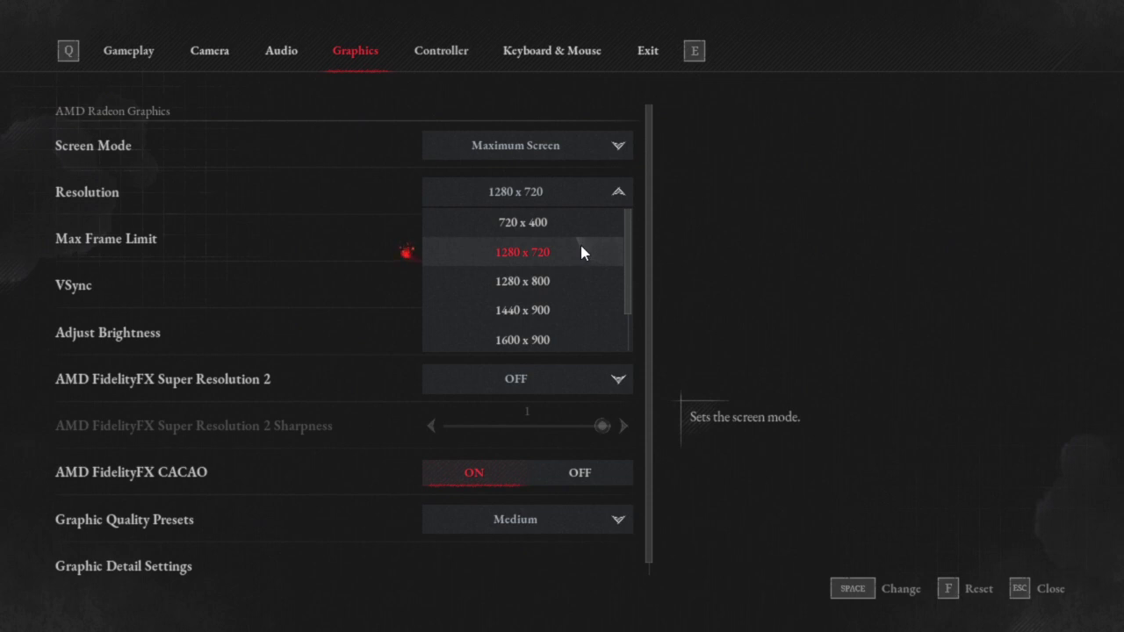
click(617, 189)
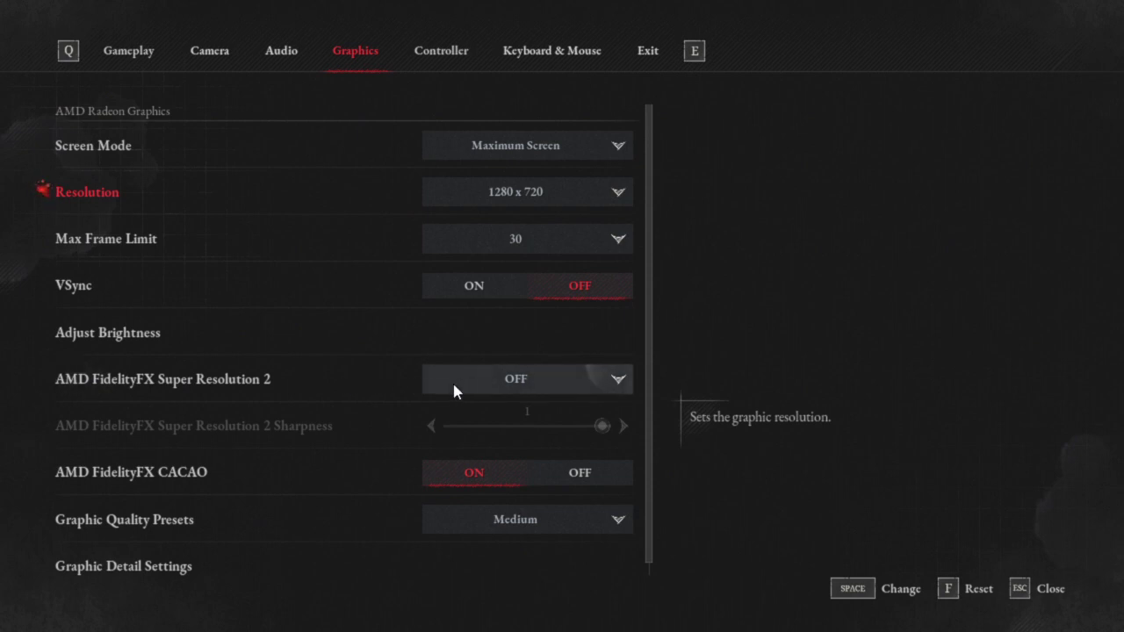
click(1036, 592)
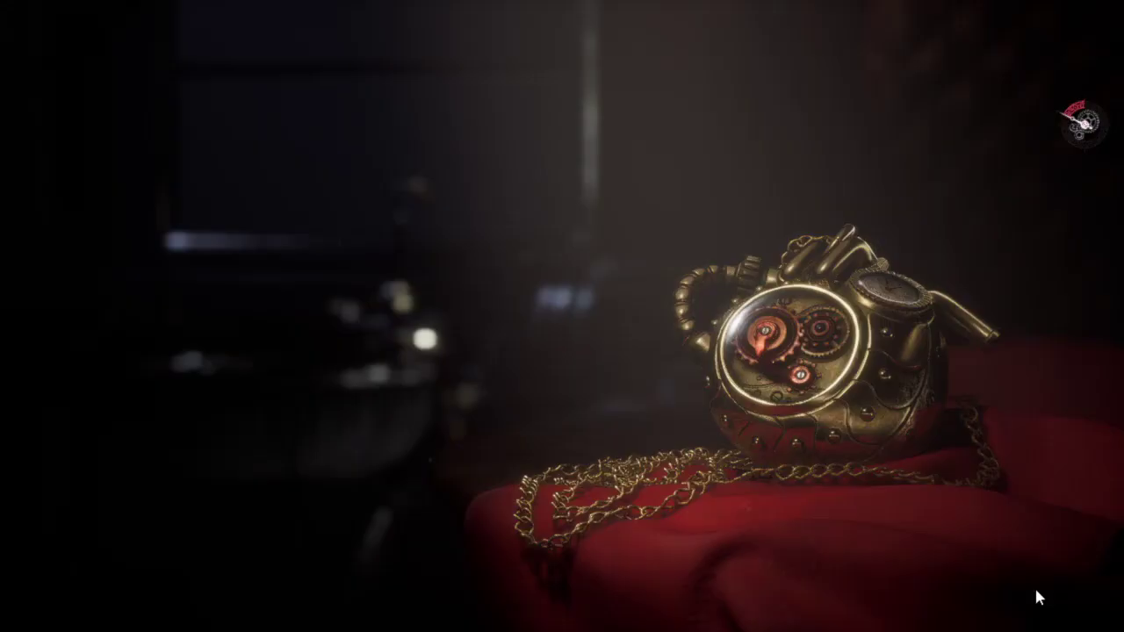
Step: Continue the saved game and enable the real-time monitor in Command Center, cycling past Row to the detailed multi-line overlay
click(287, 220)
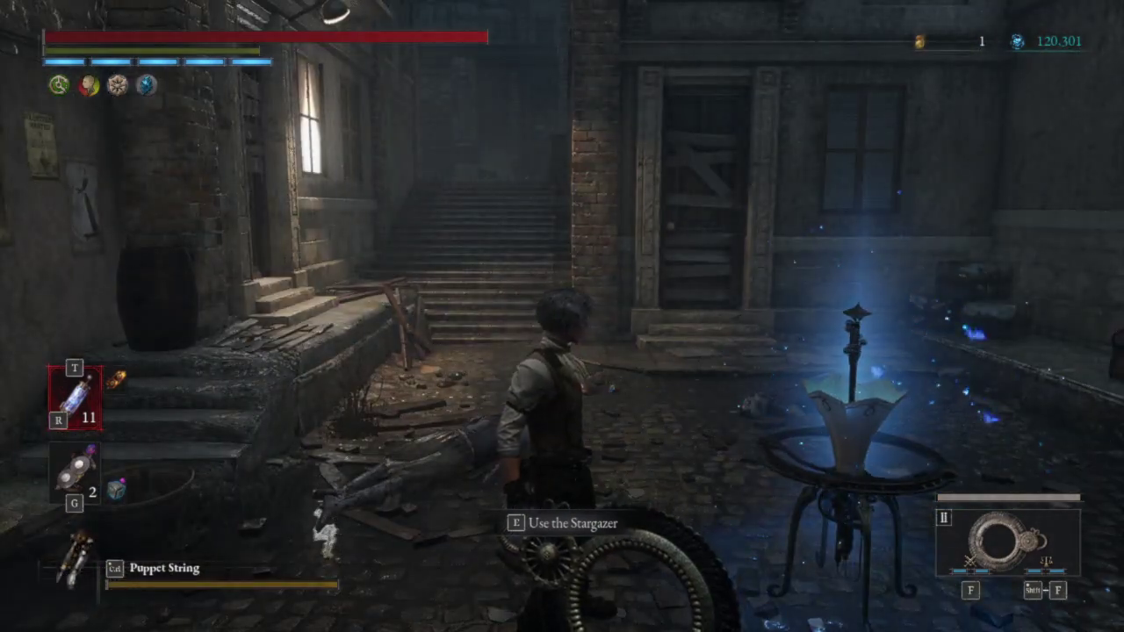
key(F12)
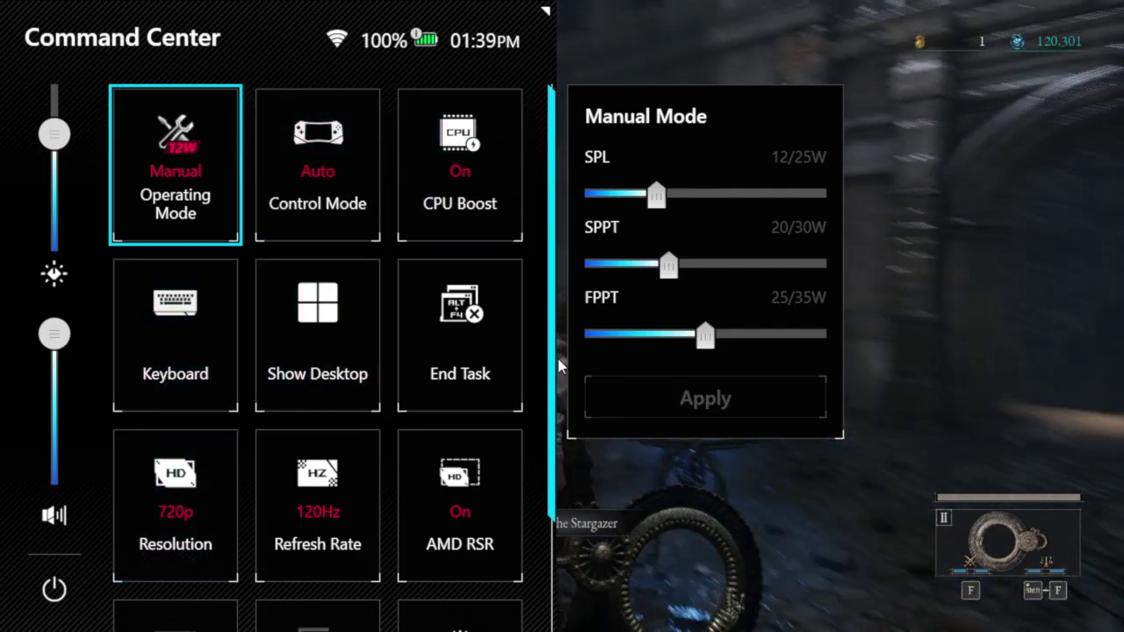
scroll(424, 452, down, 2)
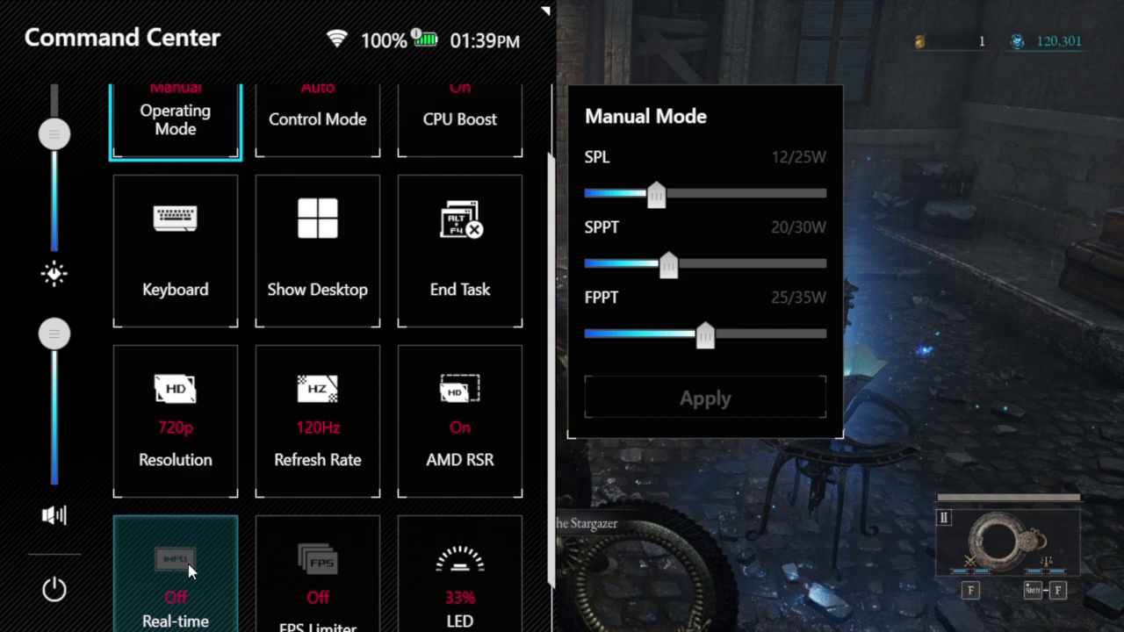
click(185, 569)
click(184, 569)
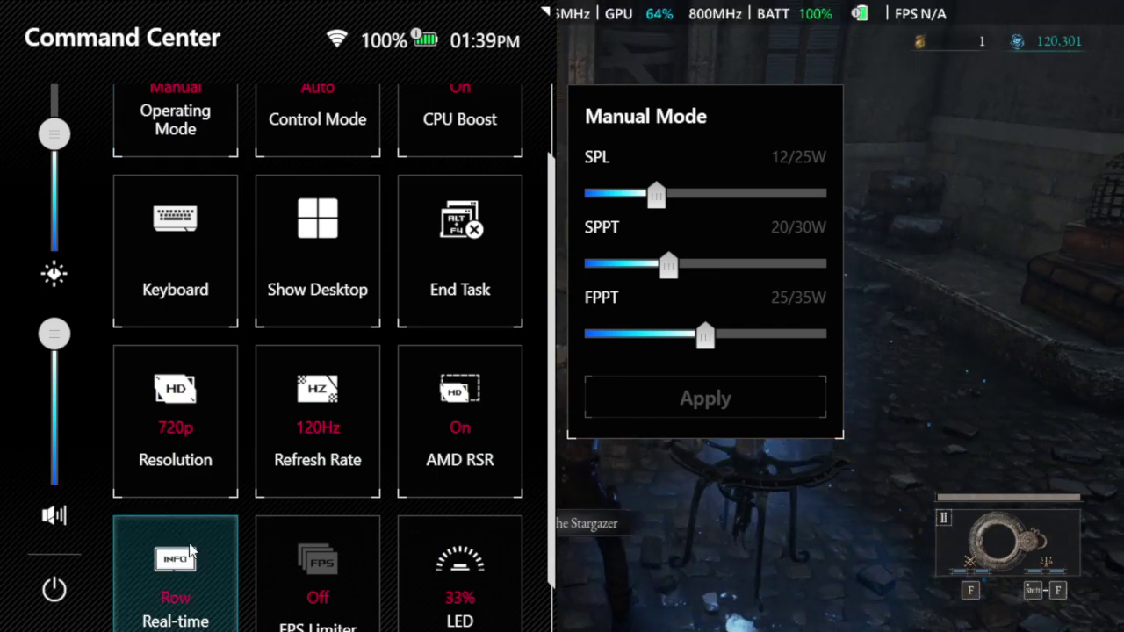
key(Escape)
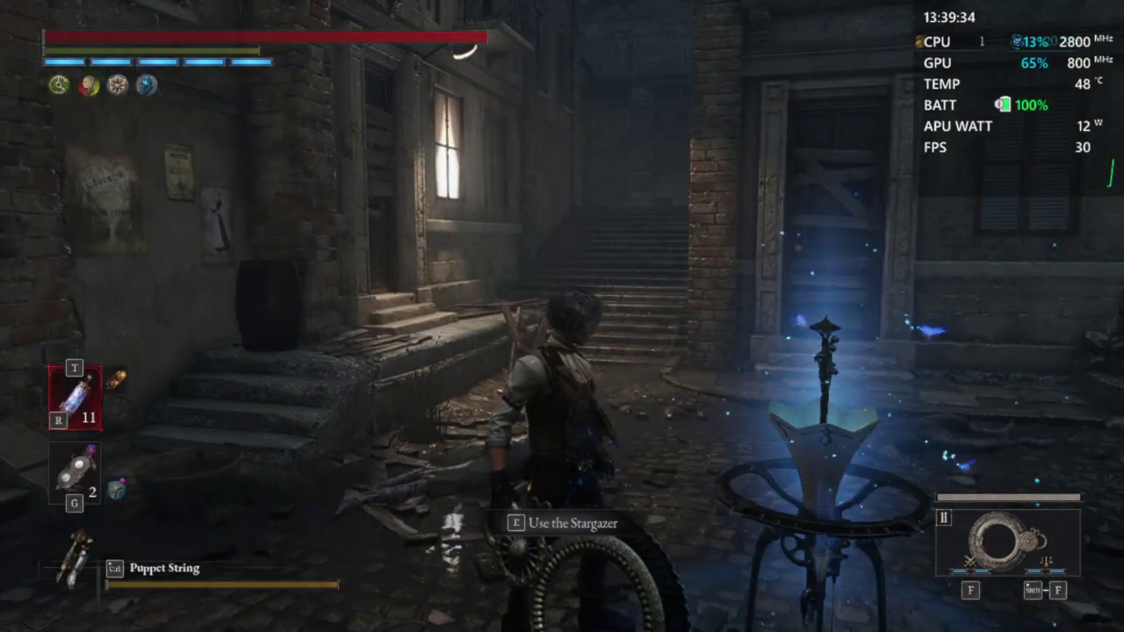
Step: Turn the character away from the Stargazer and run up the stone stairs through the arched doorway into the building
key(s)
key(s)
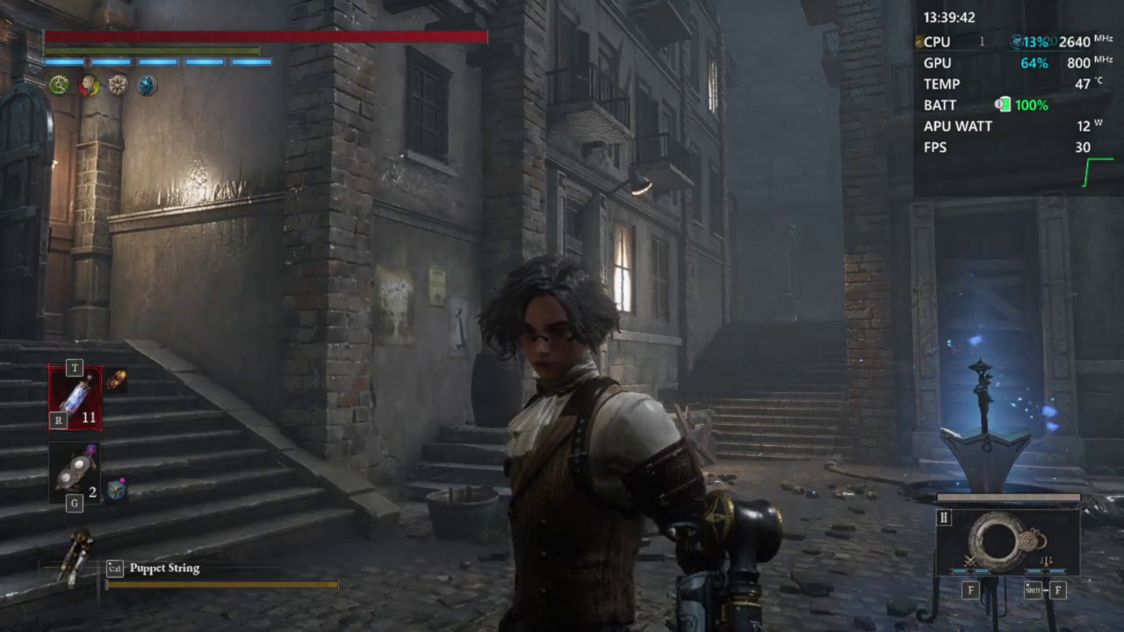
key(w)
key(w)
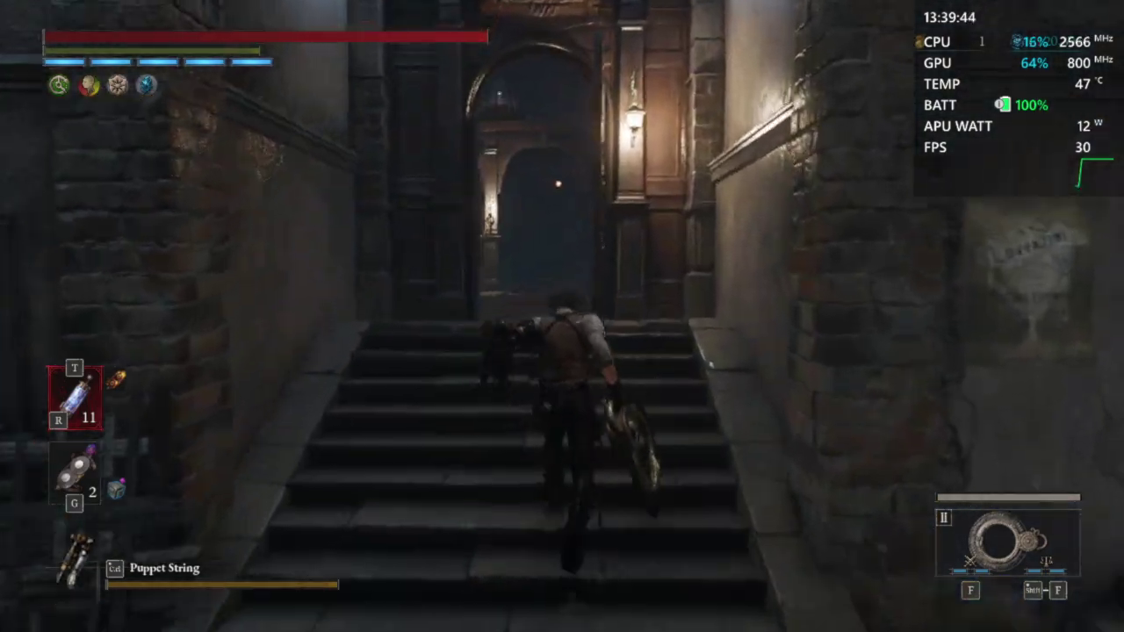
key(w)
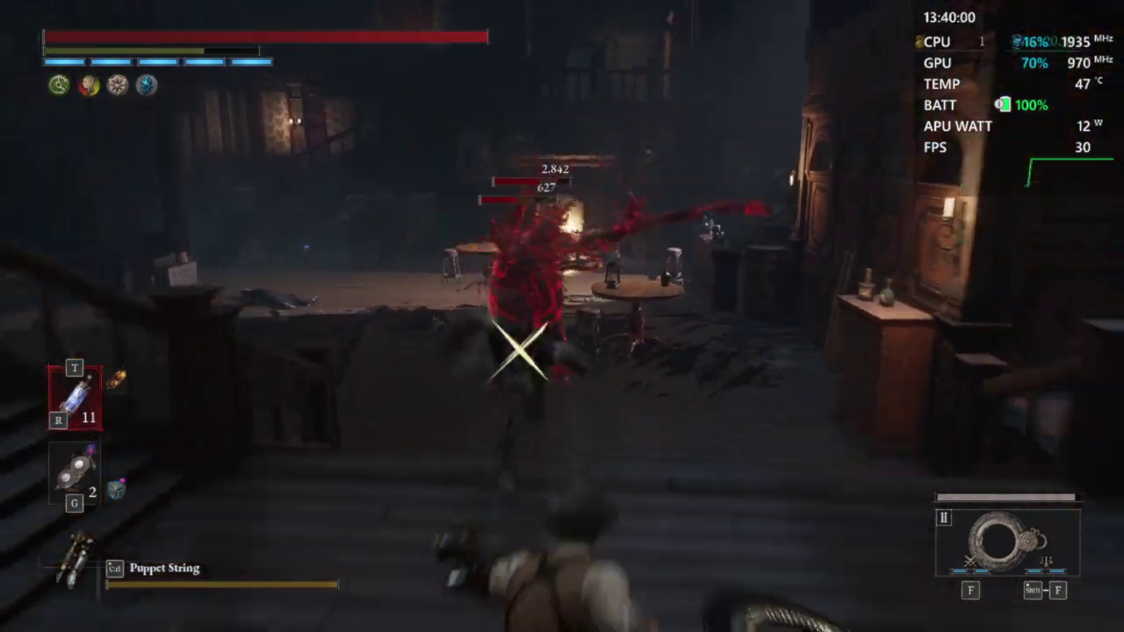
Step: Switch to the lower belt slot and fight the enemies in the wooden hall, locking on and attacking with the wheel weapon
key(g)
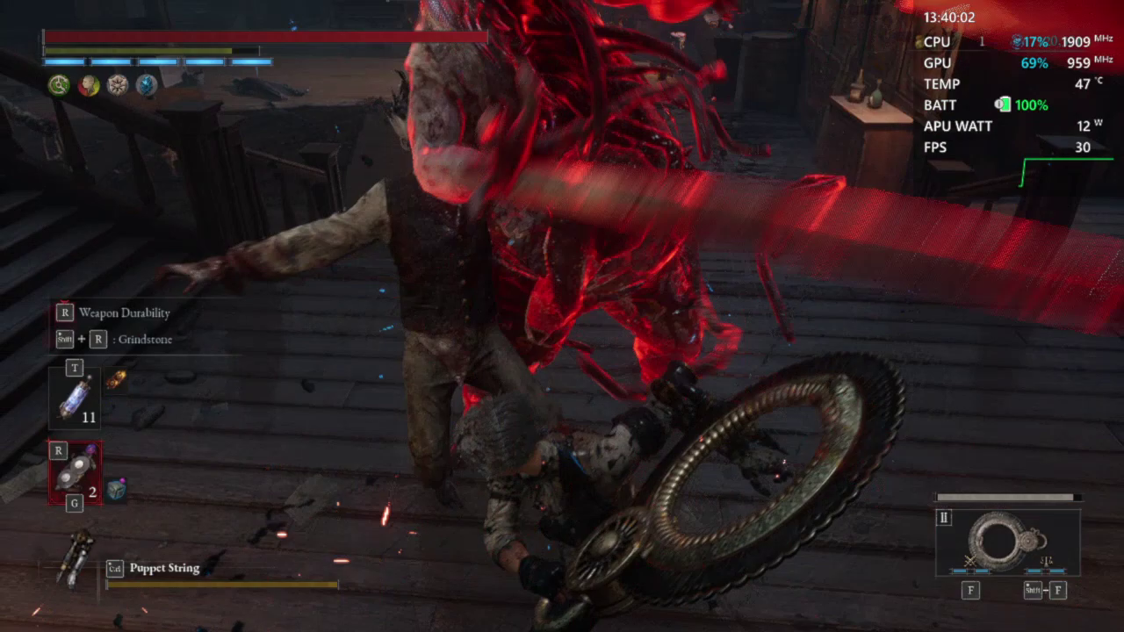
key(q)
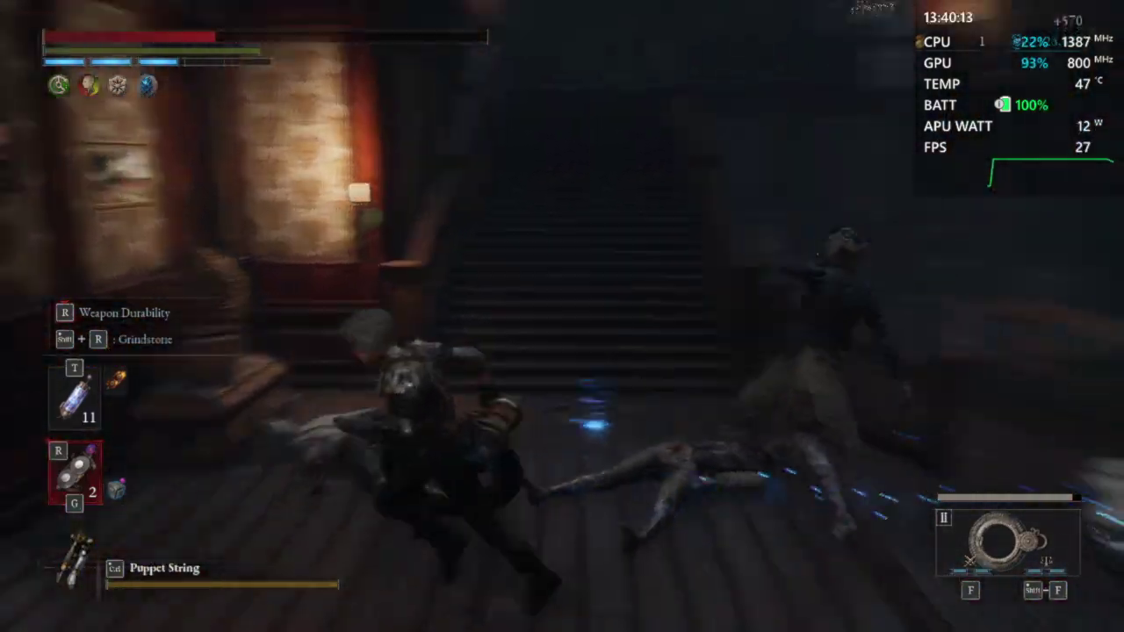
key(q)
click(562, 316)
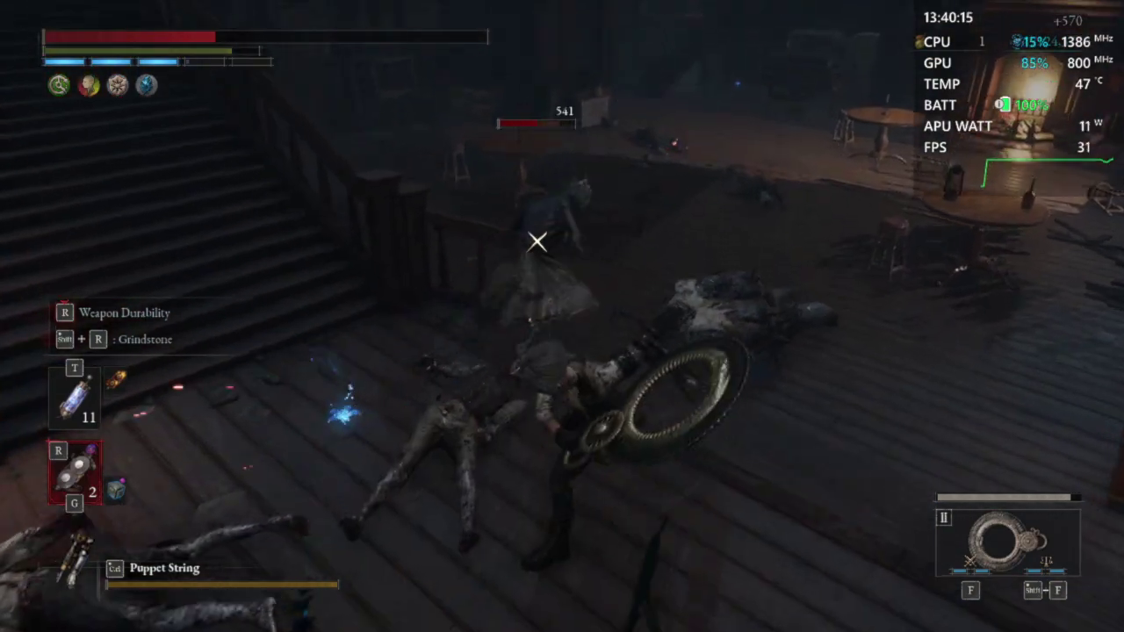
click(562, 316)
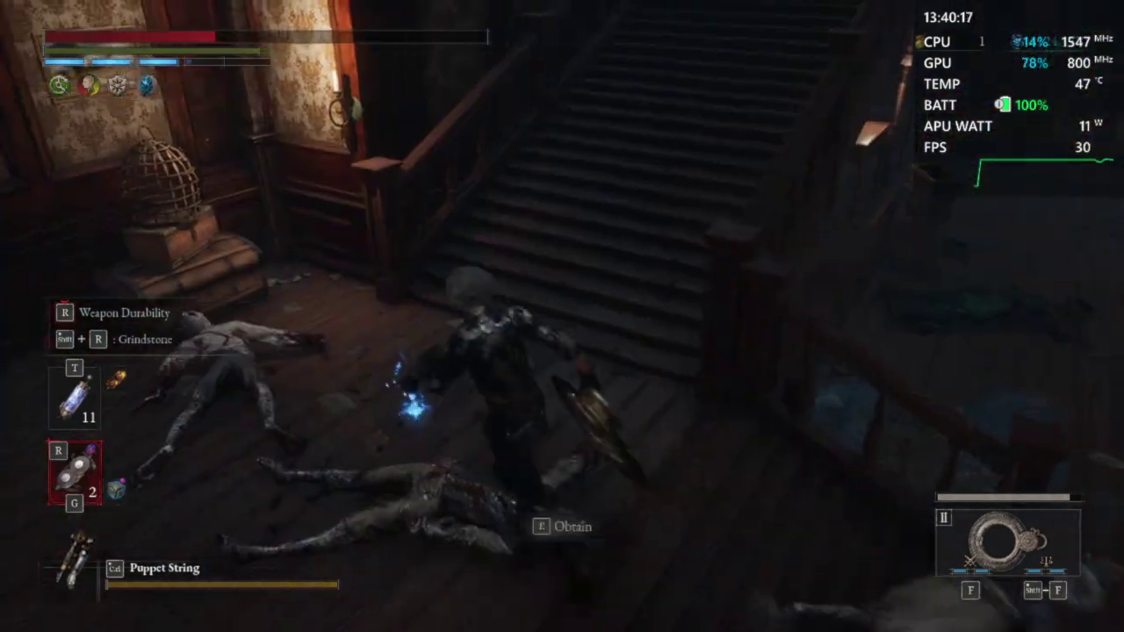
Step: Pick up the dropped loot beside the staircase and run back through the arched door to the Stargazer in the courtyard
key(e)
key(w)
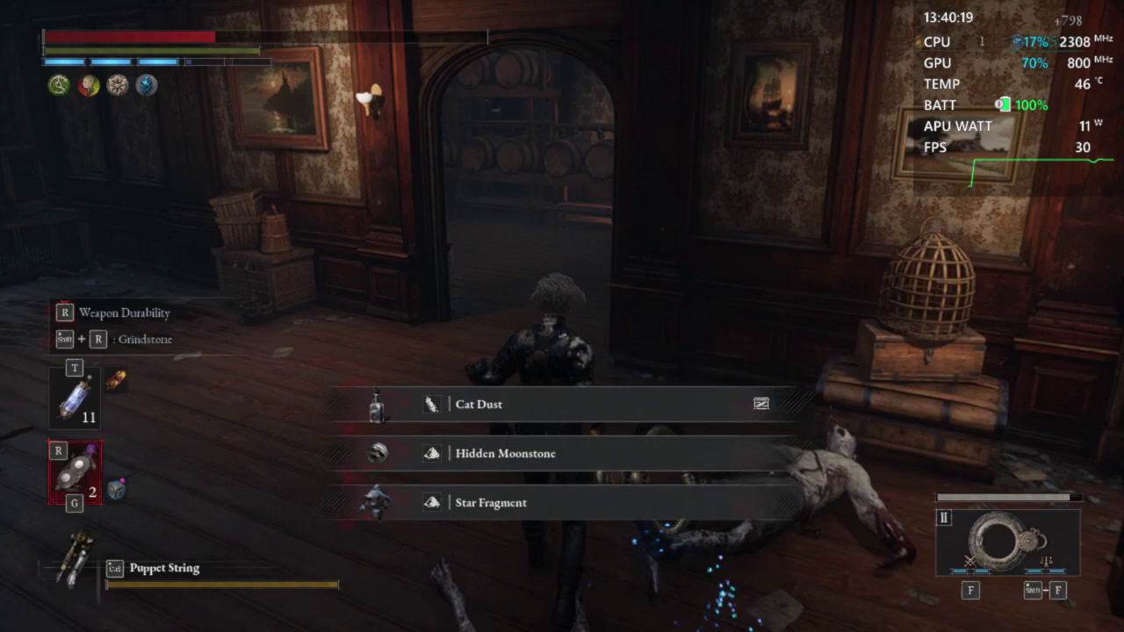
key(w)
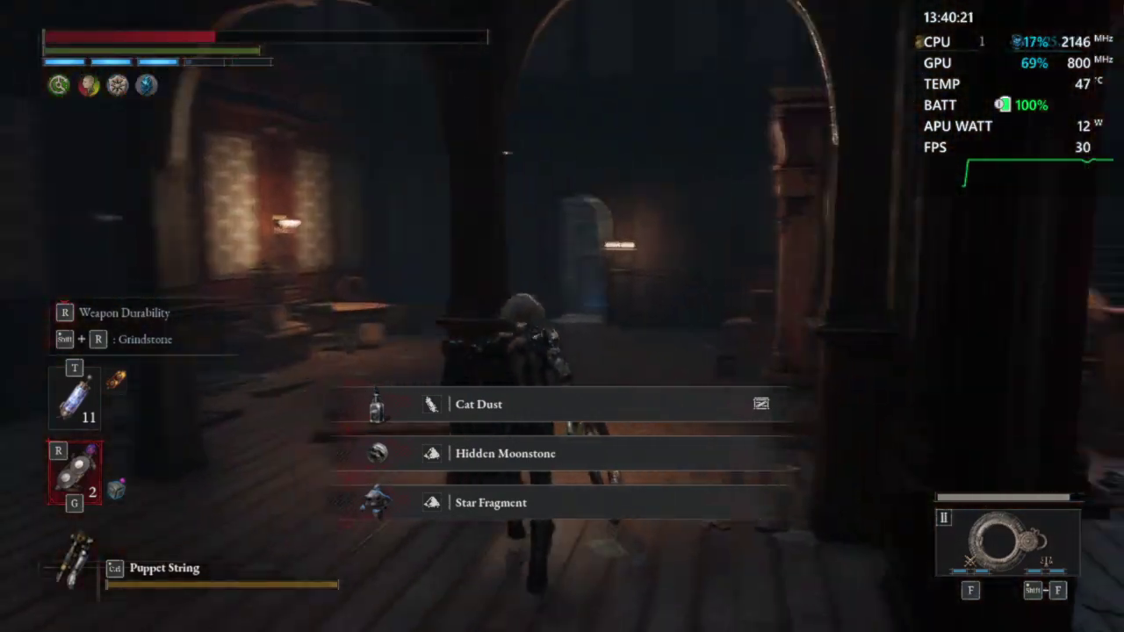
key(w)
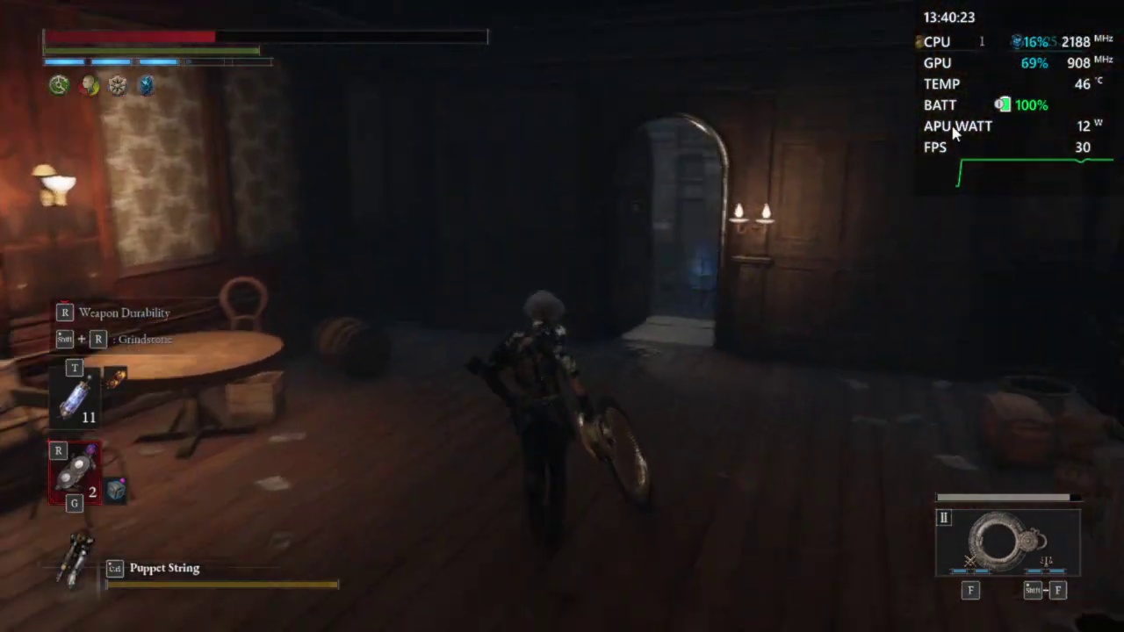
key(w)
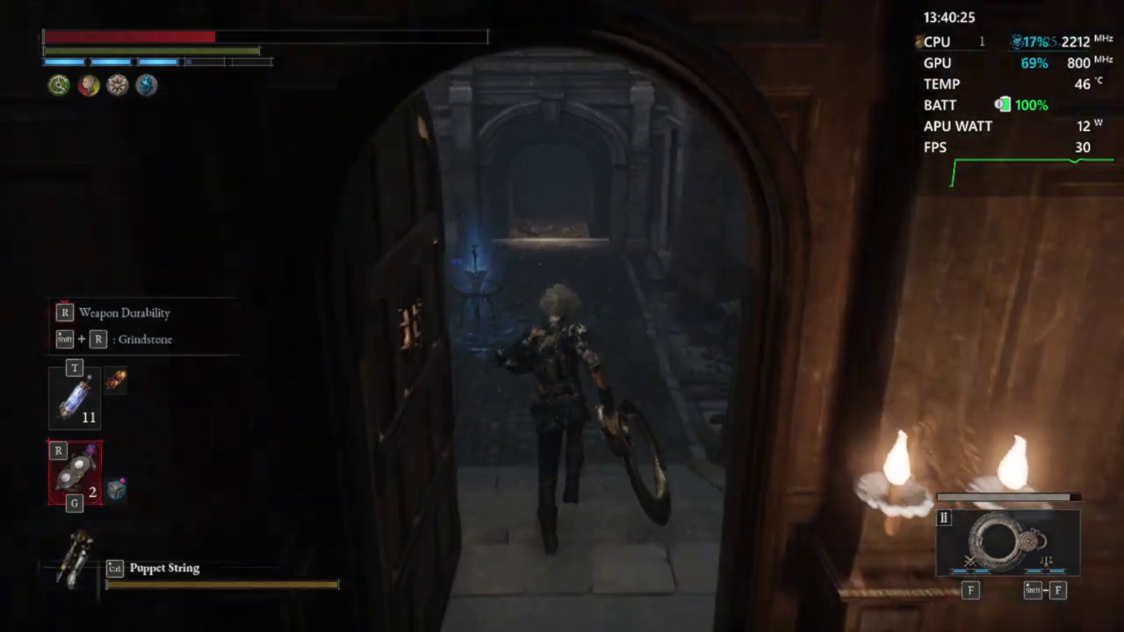
key(w)
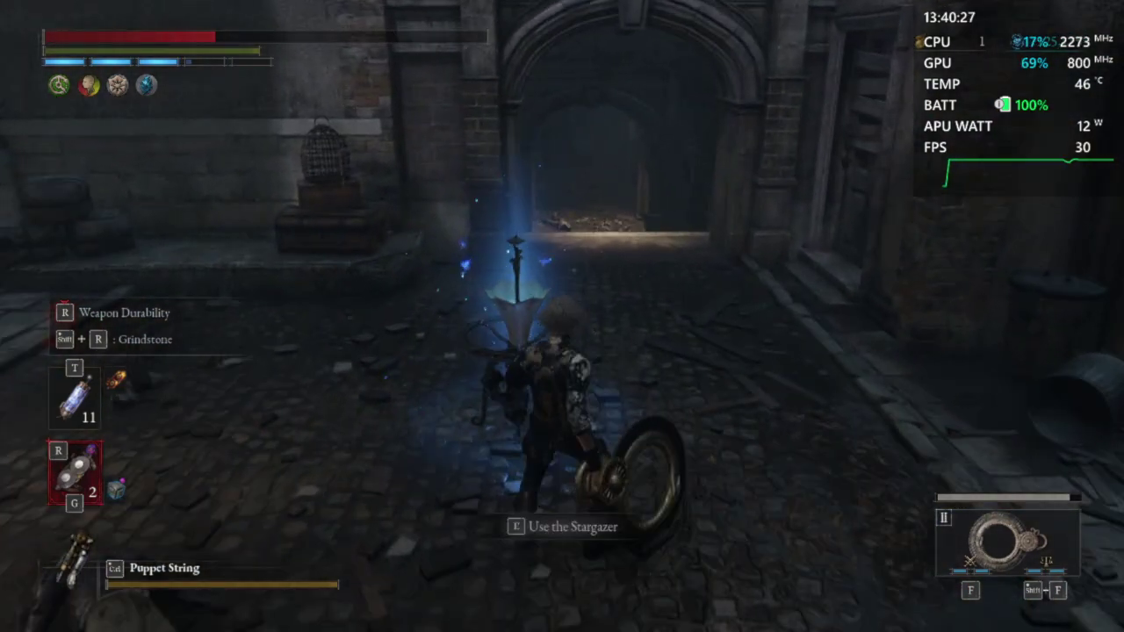